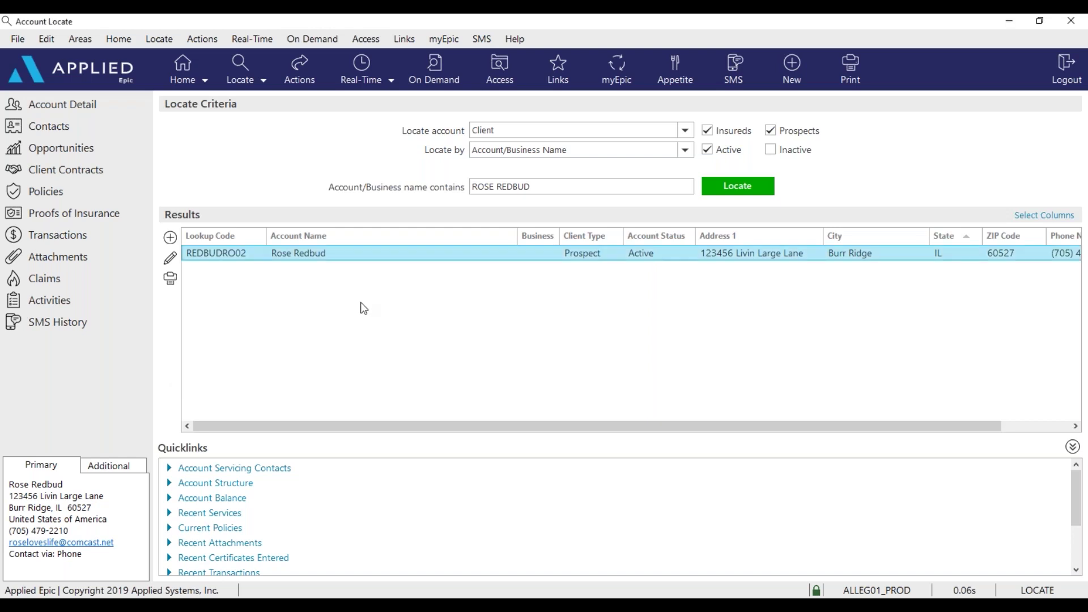
{"action": "key", "text": "Escape"}
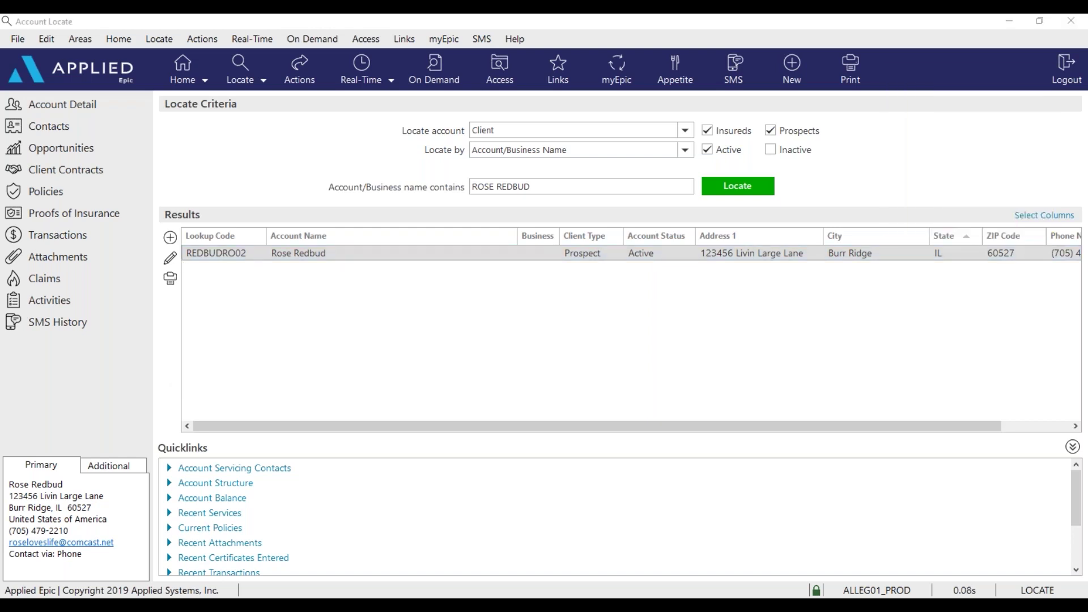
{"action": "left_click", "coordinate": [457, 254]}
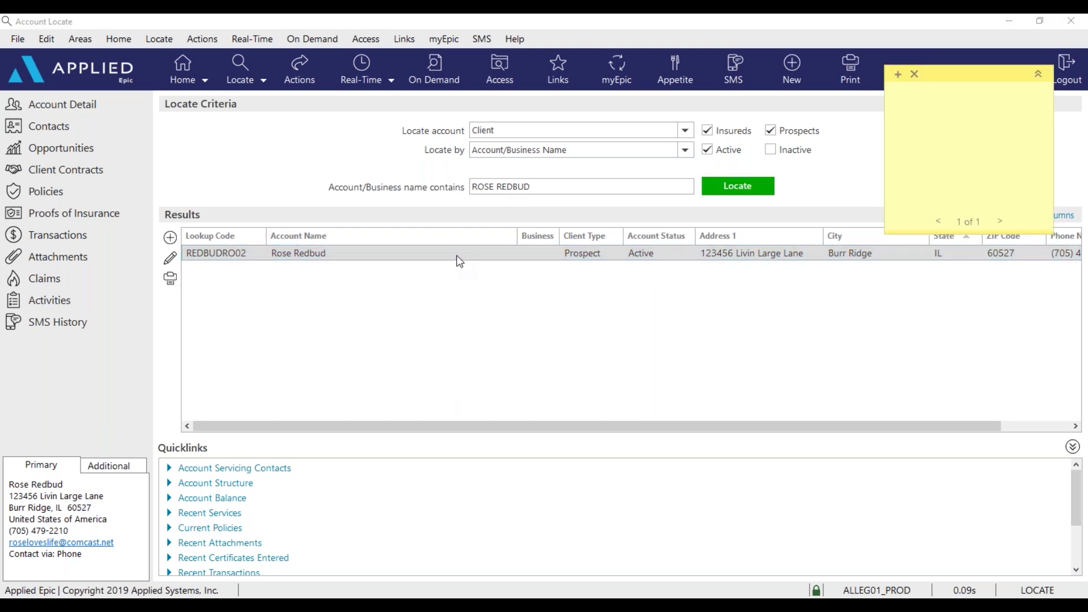
{"action": "type", "text": "Do"}
{"action": "type", "text": " not call p"}
{"action": "type", "text": "ast 3"}
{"action": "key", "text": "Escape"}
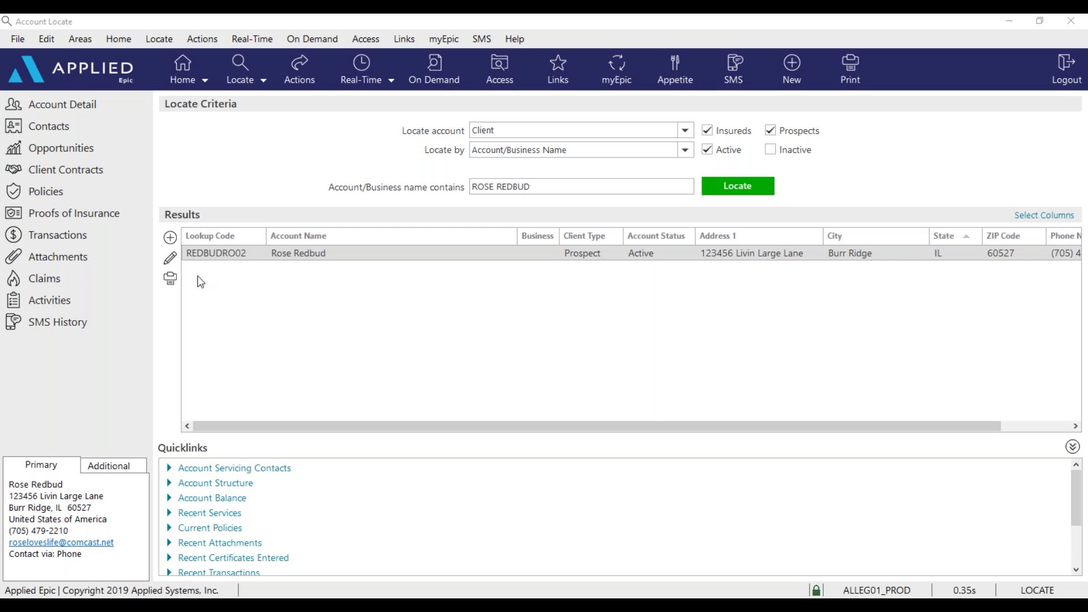
Start a FOLL follow-up activity for Rose Redbud with the pasted note 'followup with change reqest' selected
{"action": "left_click", "coordinate": [166, 343]}
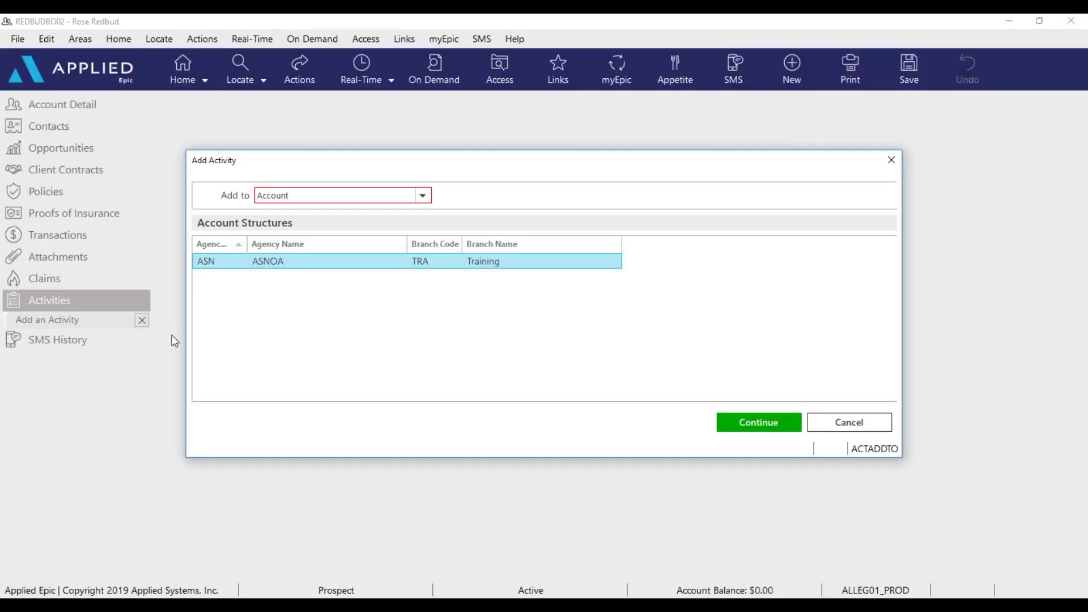
{"action": "left_click", "coordinate": [769, 425]}
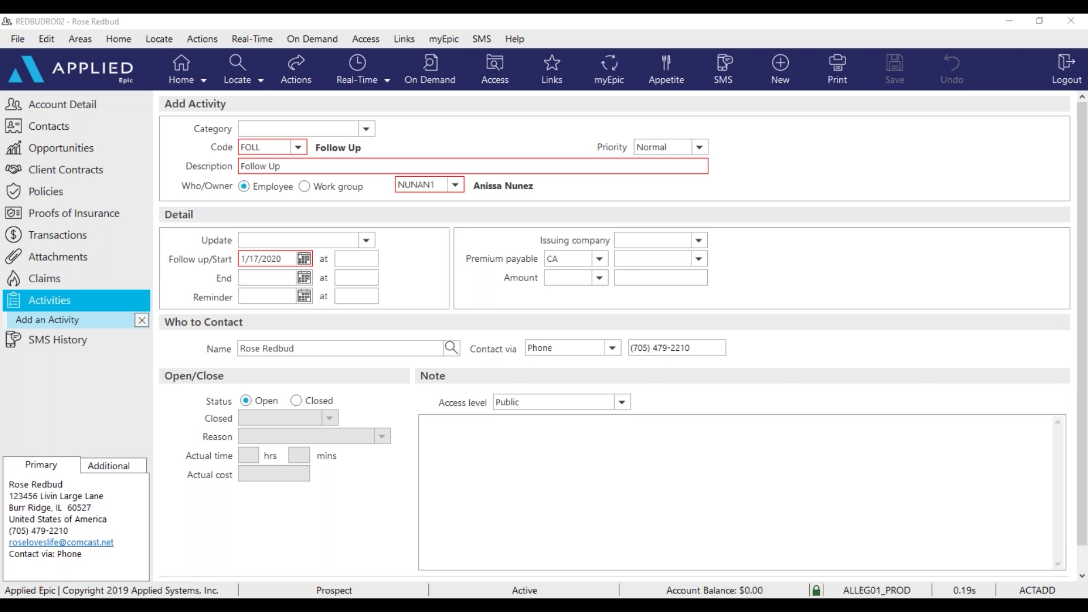
{"action": "type", "text": "followup with change reqest"}
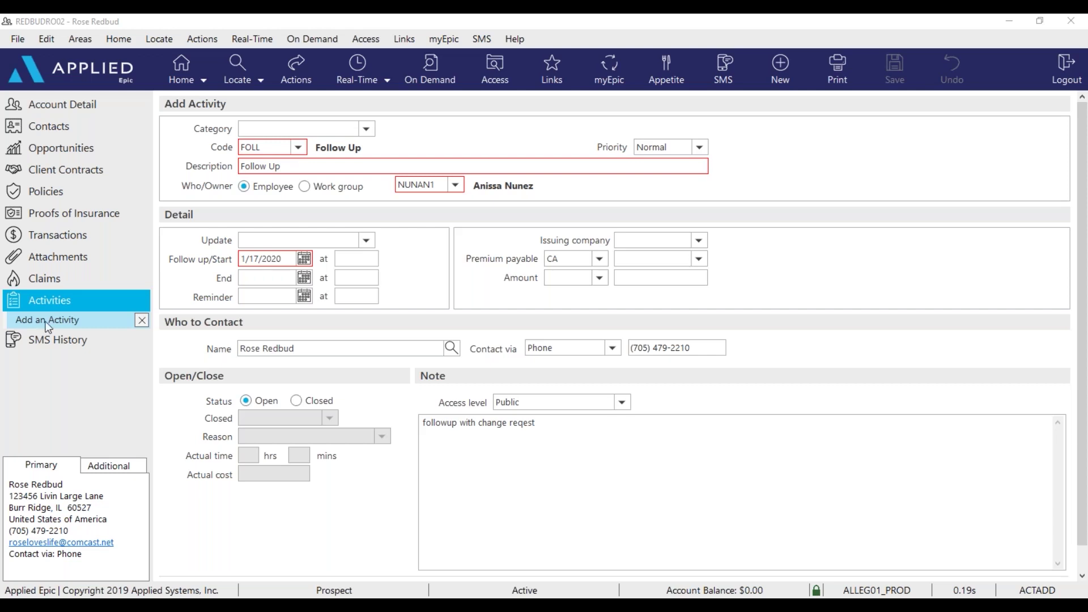
{"action": "left_click_drag", "start_coordinate": [556, 426], "coordinate": [438, 425]}
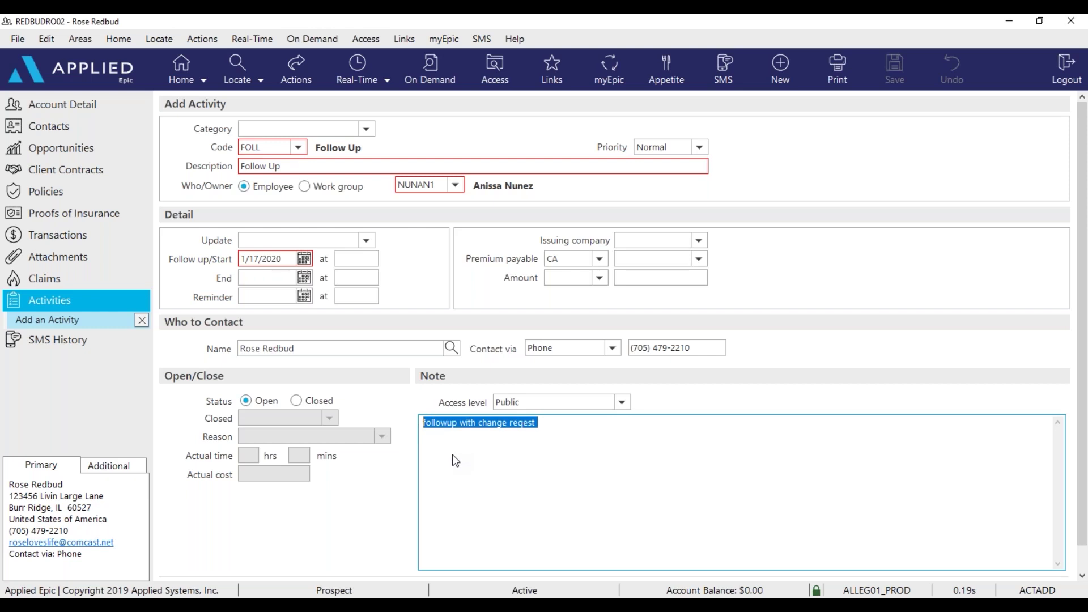
Spell-check the note, accepting 'follow-up' and 'request', and confirm the completion message
{"action": "key", "text": "F7"}
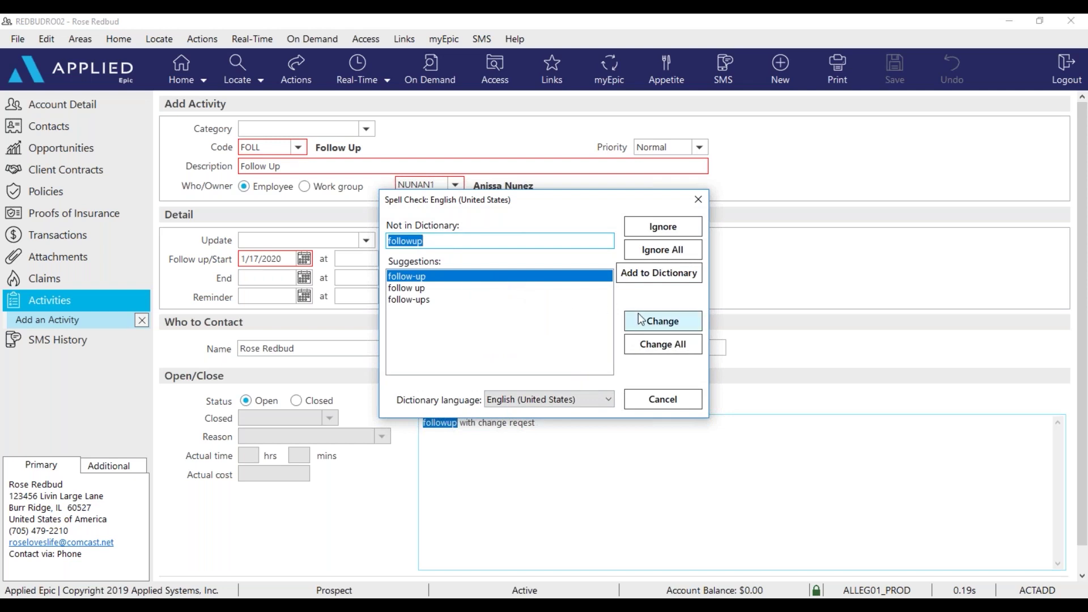
{"action": "left_click", "coordinate": [662, 321]}
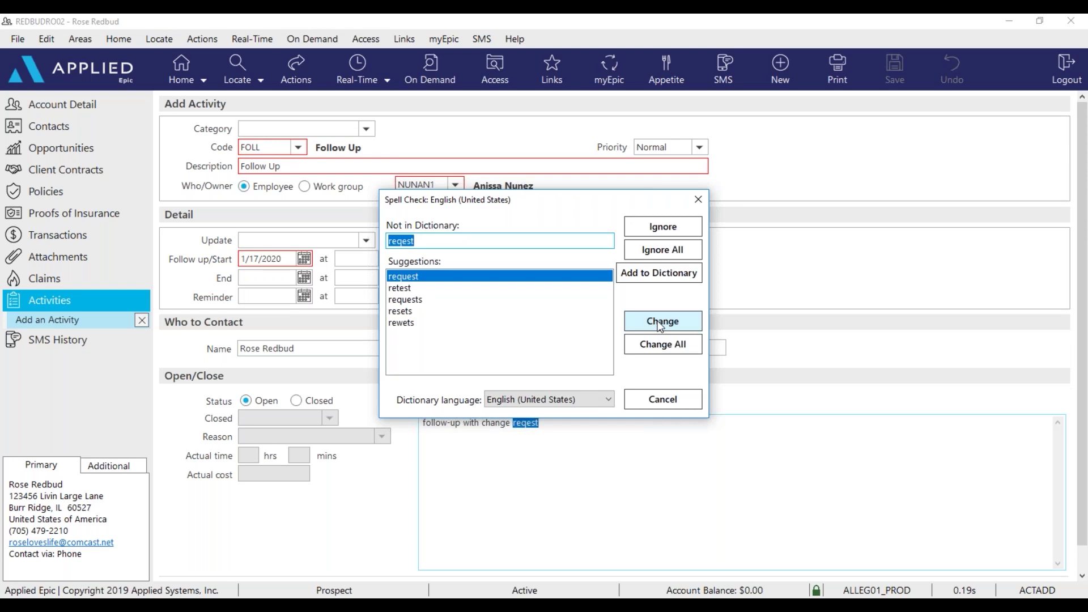
{"action": "left_click", "coordinate": [662, 322]}
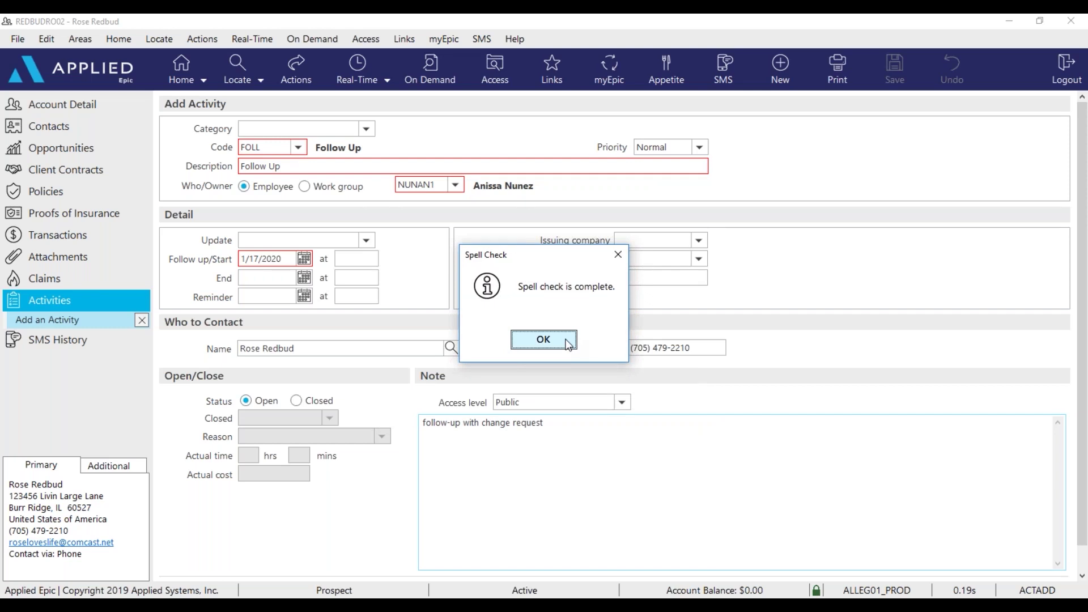
{"action": "left_click", "coordinate": [543, 339]}
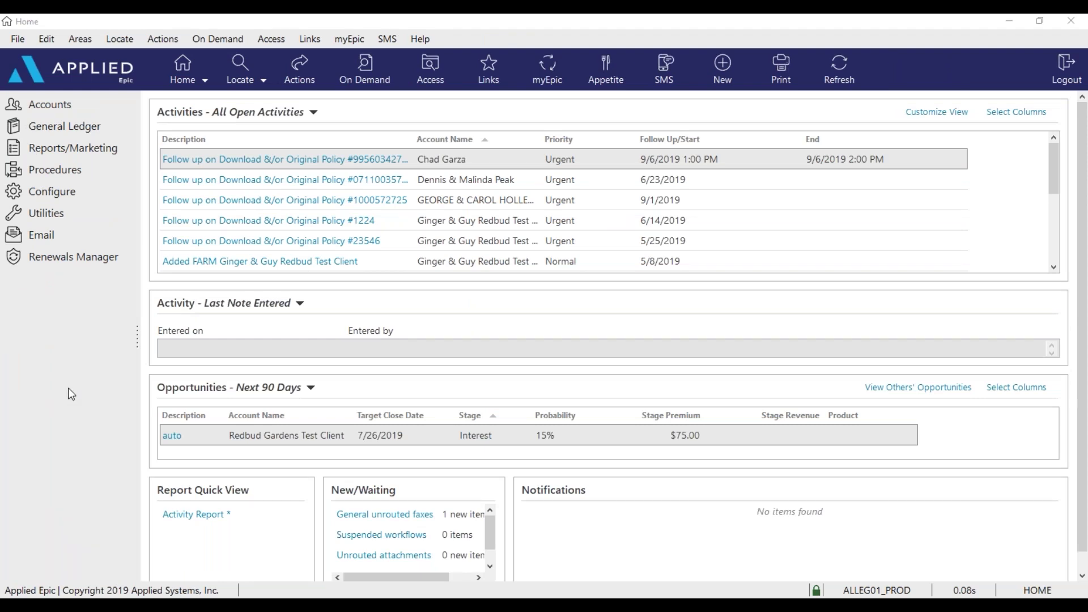
Open Help with F1 and go to the Hot Keys topic from the 'hot key' search
{"action": "key", "text": "F1"}
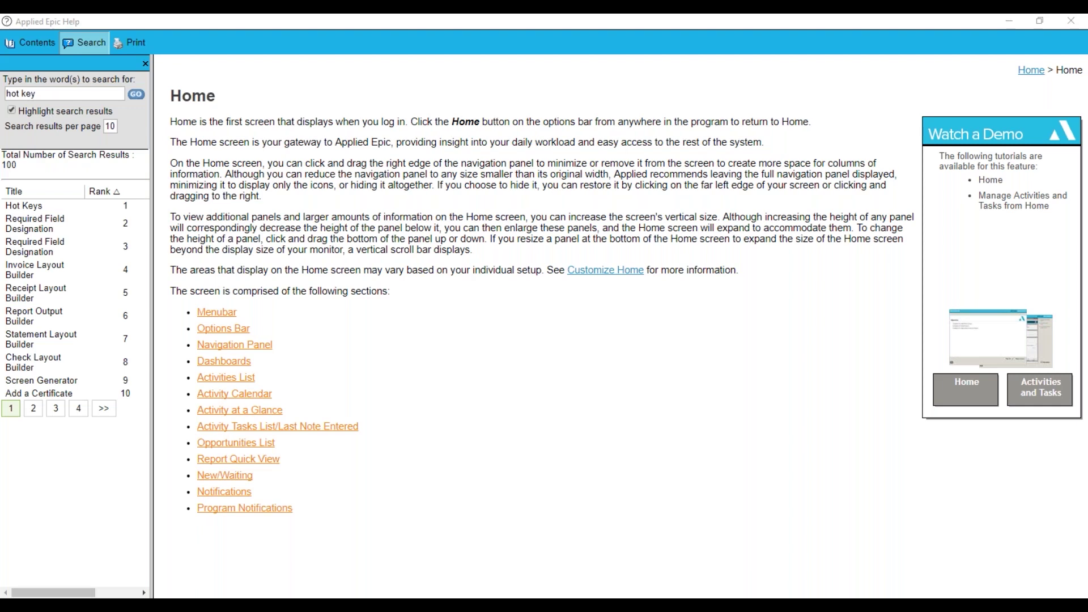
{"action": "left_click", "coordinate": [23, 206]}
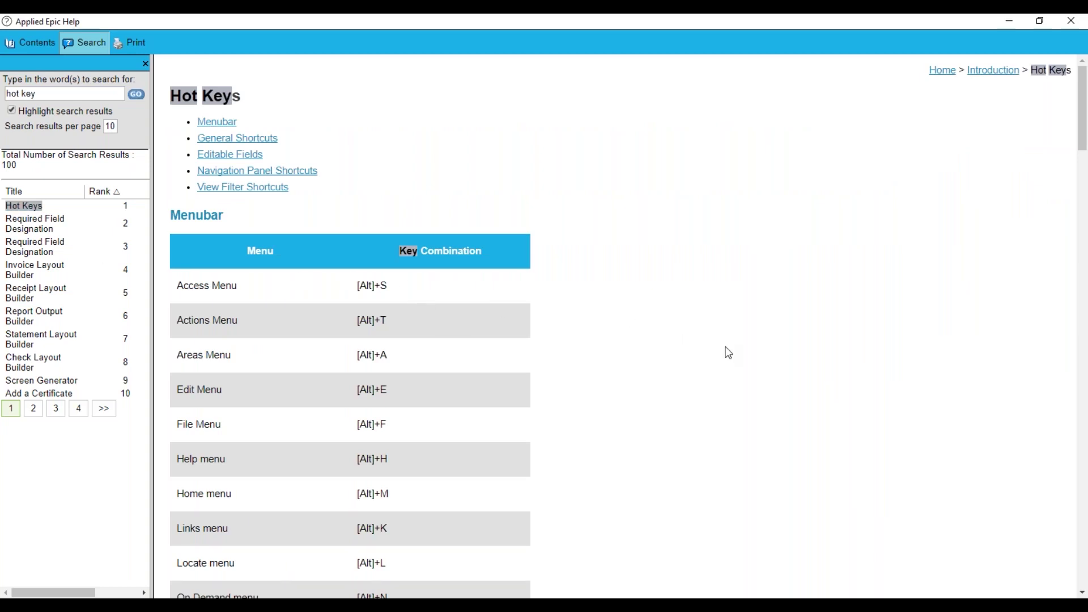
{"action": "scroll", "coordinate": [726, 350], "scroll_direction": "down", "scroll_amount": 2}
{"action": "scroll", "coordinate": [727, 351], "scroll_direction": "down", "scroll_amount": 2}
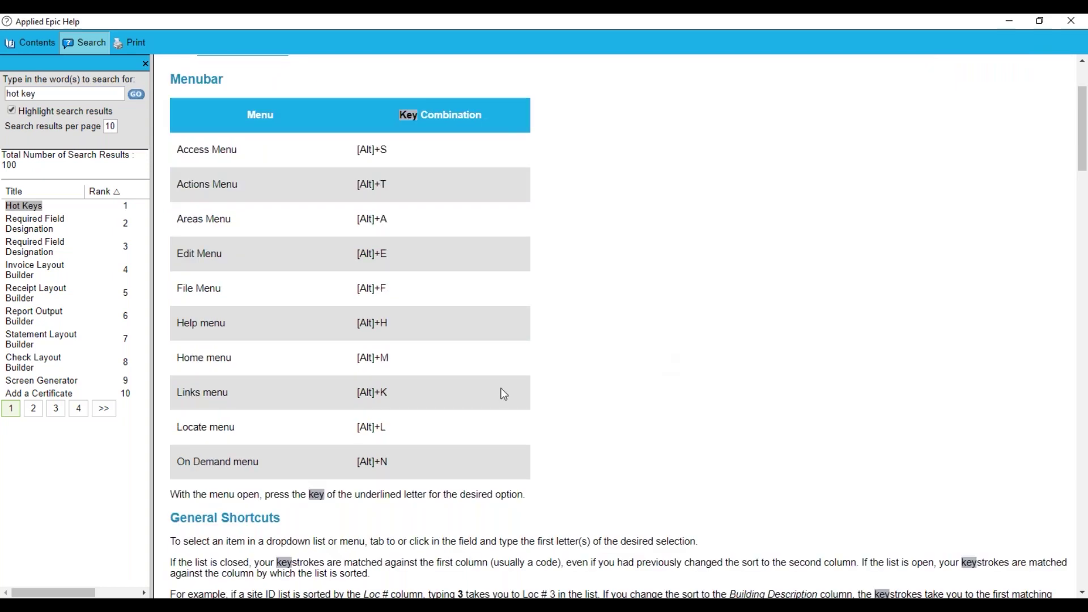